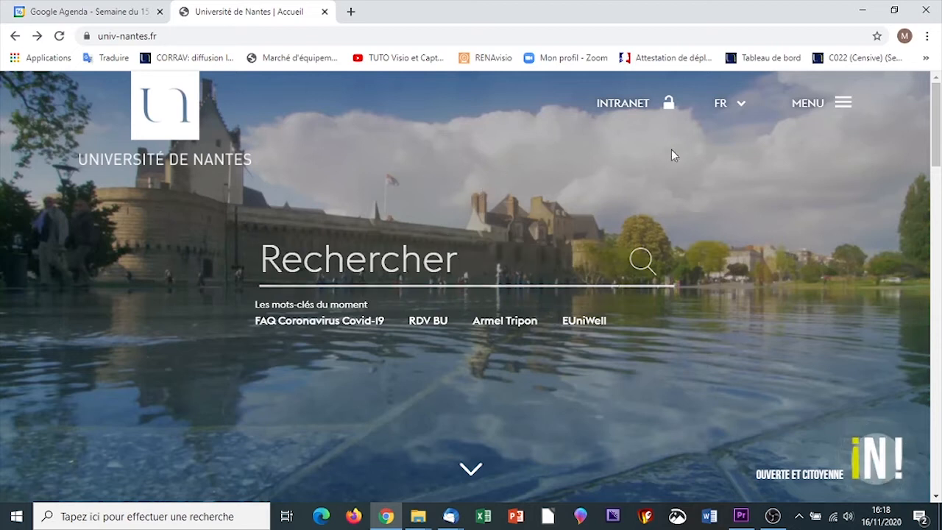
# Step: Open the staff intranet from the university's home page and search it for "zoom"
pyautogui.click(620, 103)
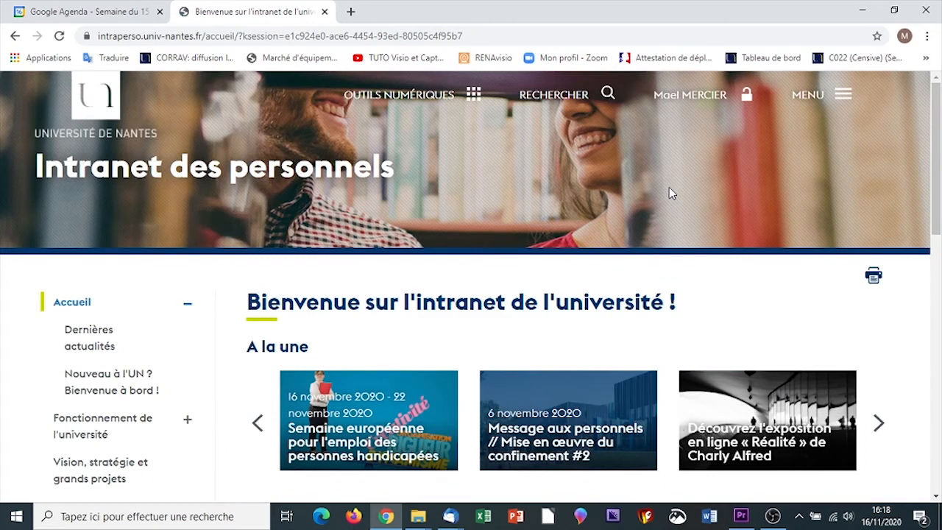
pyautogui.click(557, 101)
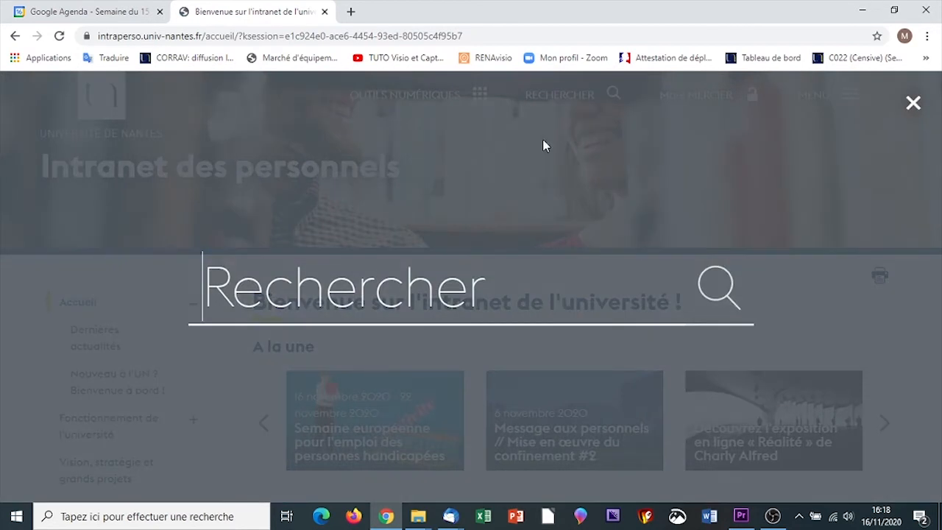
pyautogui.write('zoom')
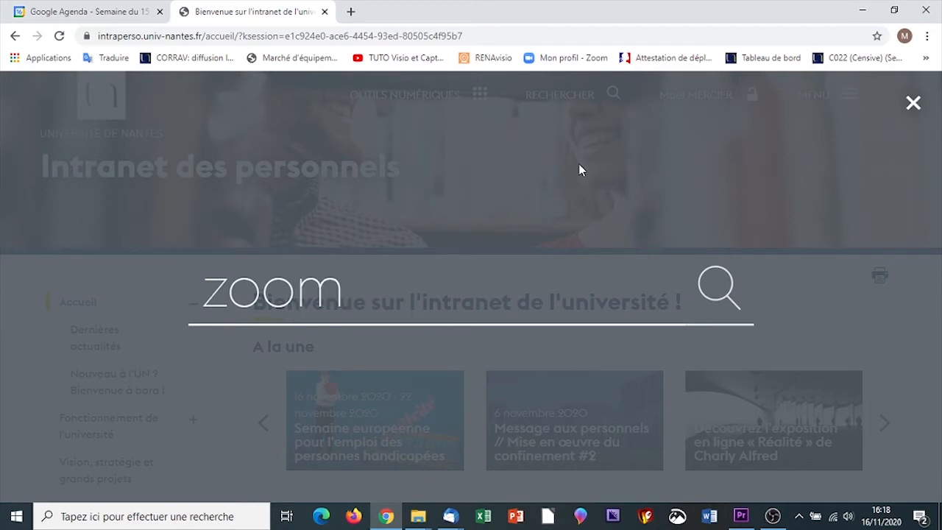
pyautogui.press('Return')
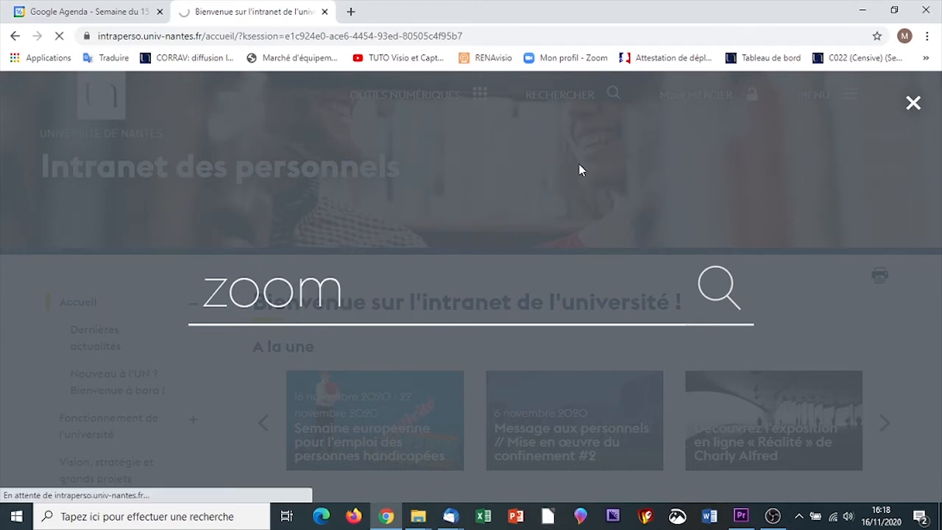
# Step: Browse the search results and open the article "Nouveauté : l'outil Zoom complète les outils recommandés par la DSIN"
pyautogui.scroll(-2, 561, 144)
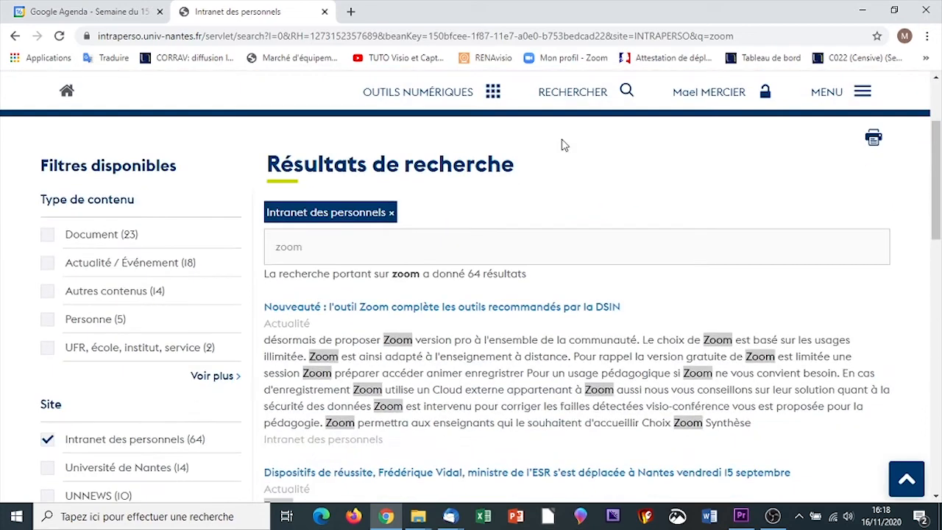
pyautogui.scroll(-4, 566, 261)
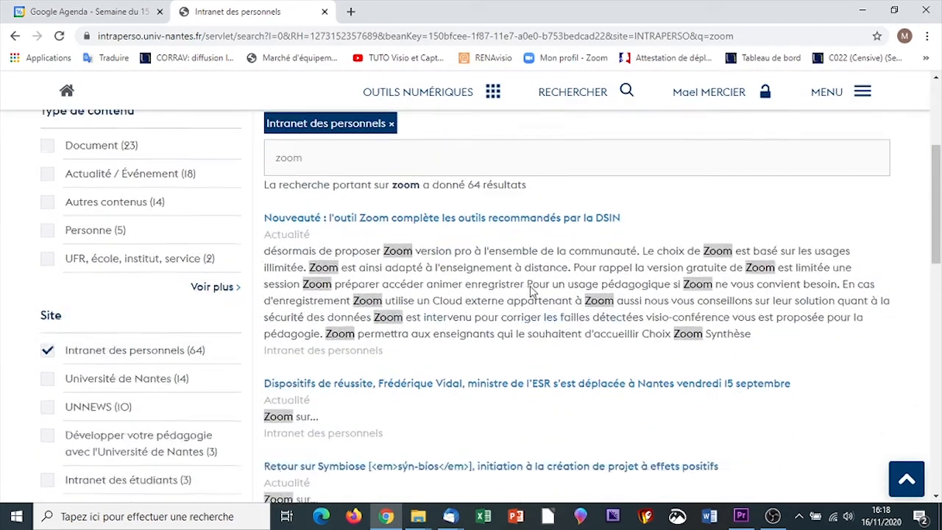
pyautogui.scroll(2, 551, 224)
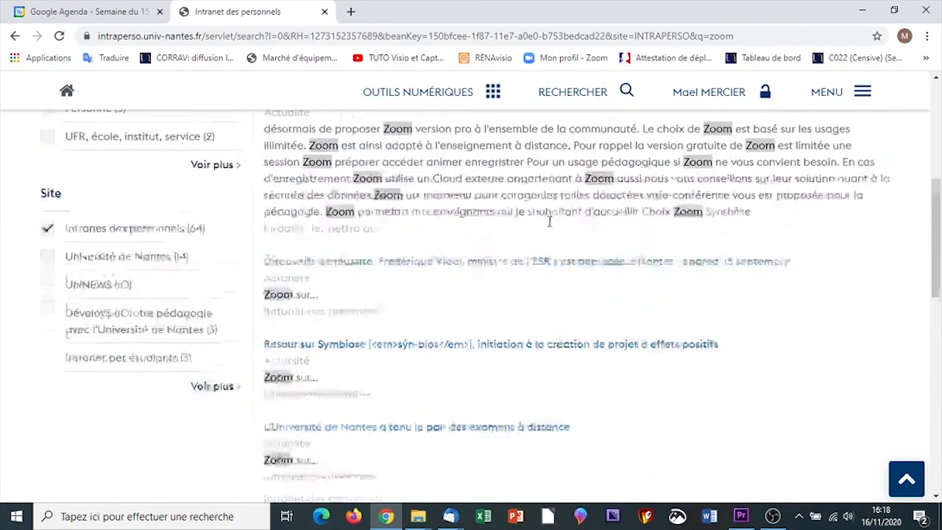
pyautogui.scroll(-3, 552, 339)
pyautogui.scroll(-2, 547, 329)
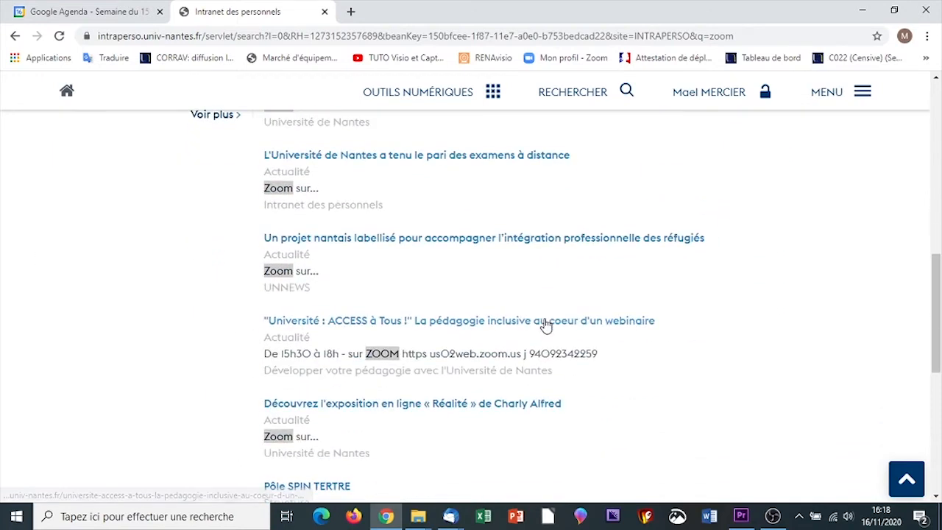
pyautogui.scroll(5, 520, 309)
pyautogui.scroll(2, 520, 310)
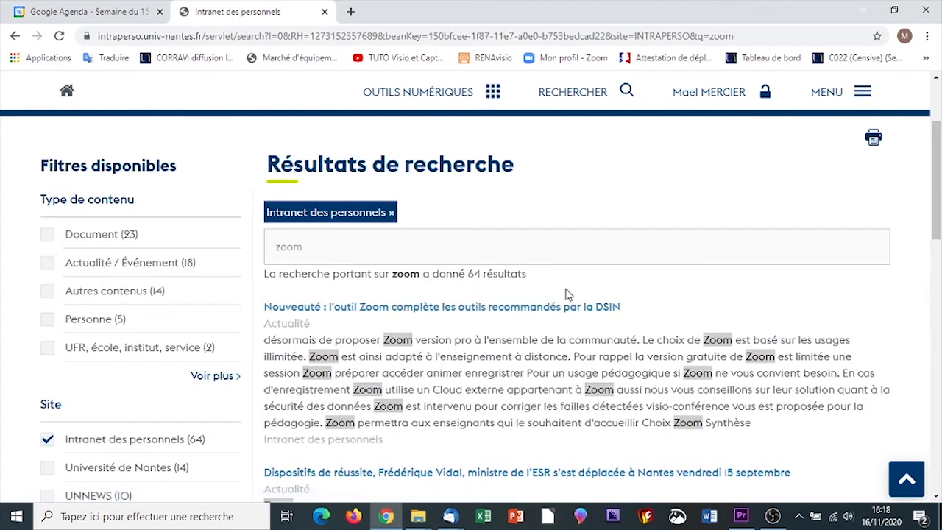
pyautogui.click(450, 312)
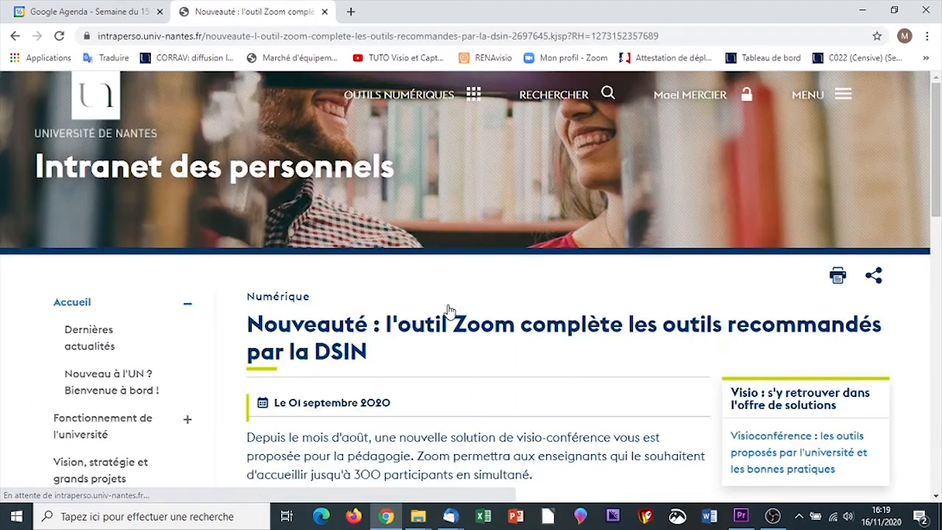
# Step: Read through the Zoom article and open the UNCLOUD tutorial on creating a Zoom account
pyautogui.scroll(-3, 515, 287)
pyautogui.scroll(-2, 547, 270)
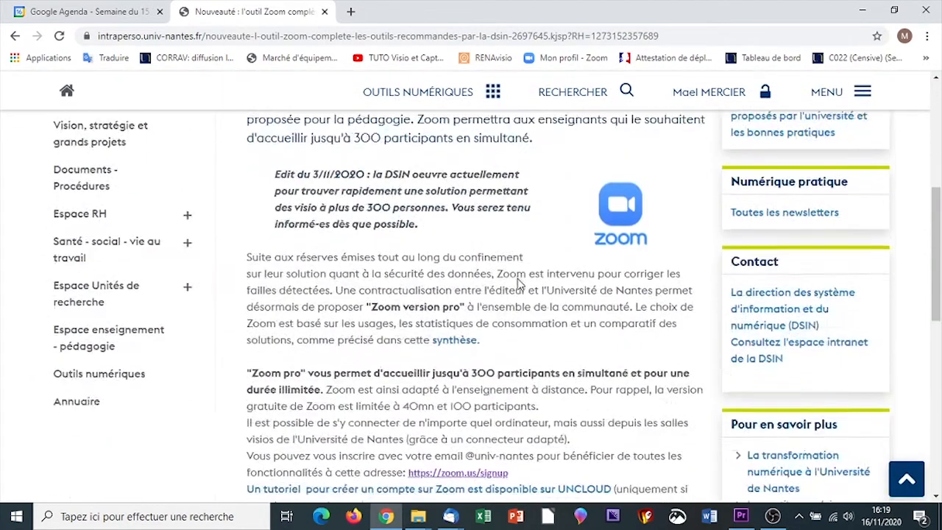
pyautogui.scroll(-2, 477, 284)
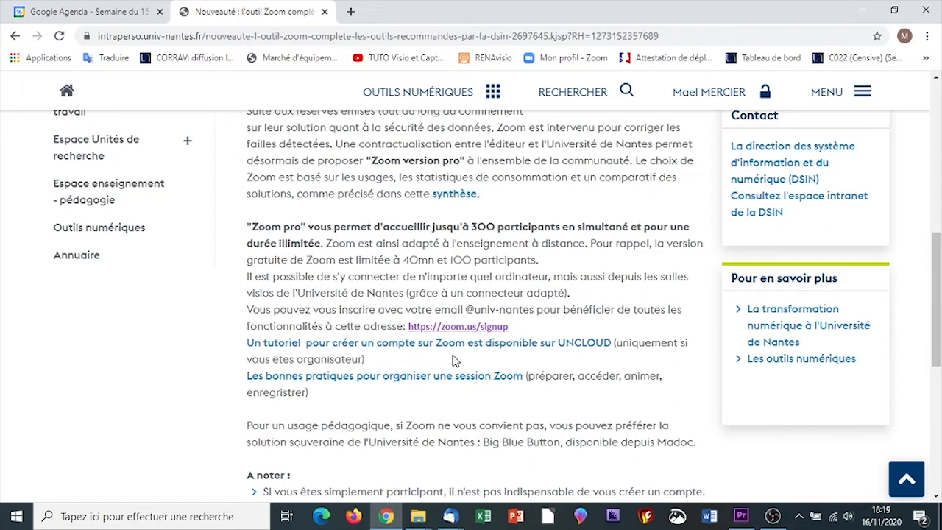
pyautogui.click(411, 349)
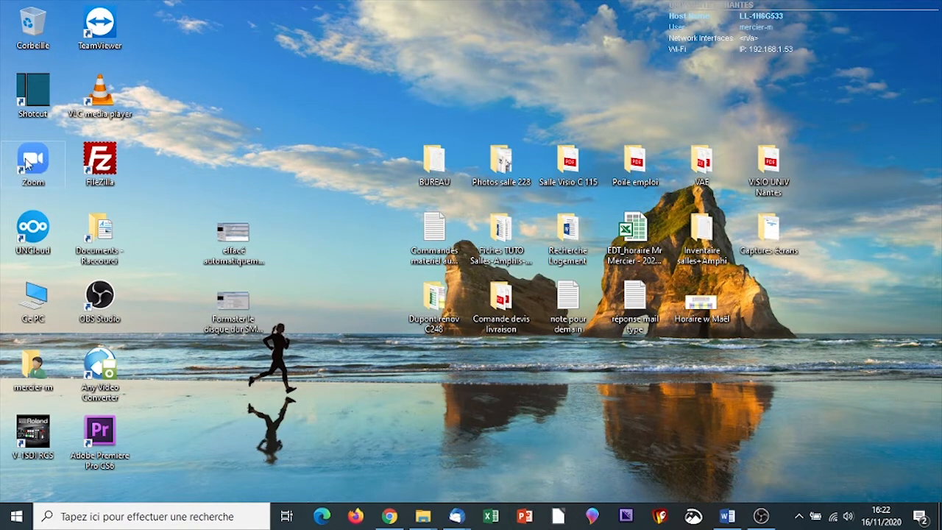
# Step: Locate the Zoom folder among the computer's installed applications and expand it to view its entries
pyautogui.click(18, 519)
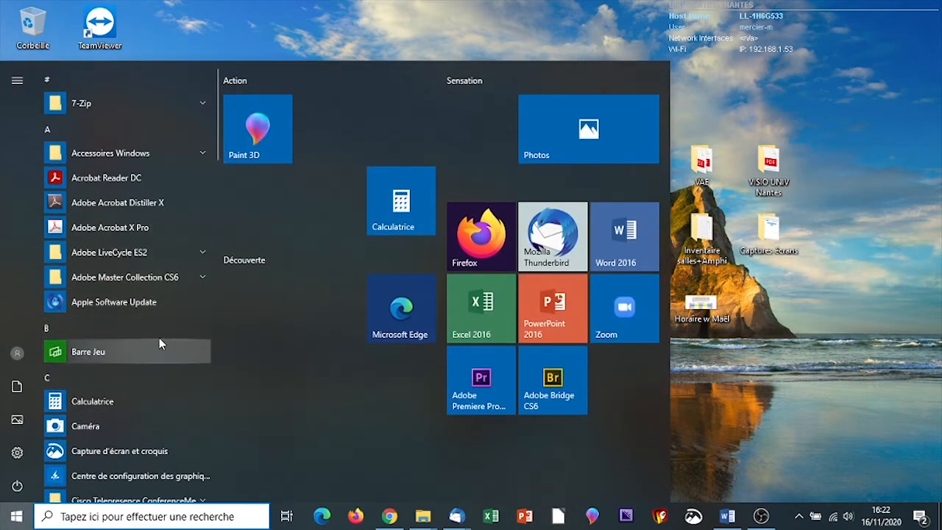
pyautogui.scroll(-3, 151, 328)
pyautogui.scroll(-15, 139, 309)
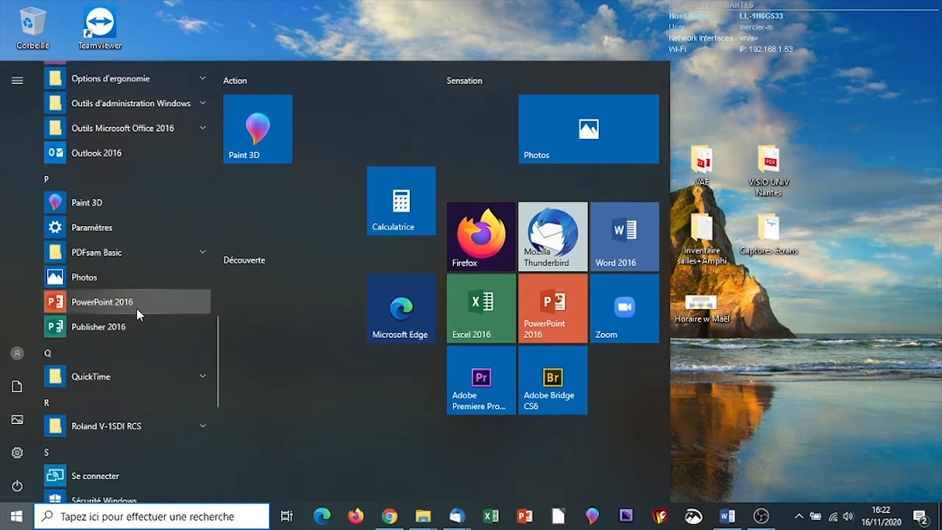
pyautogui.scroll(-3, 137, 315)
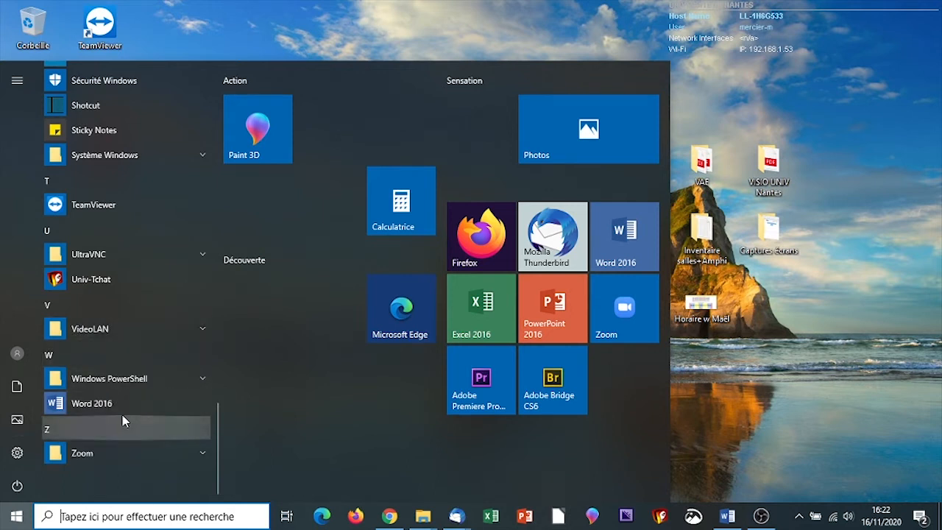
pyautogui.click(120, 453)
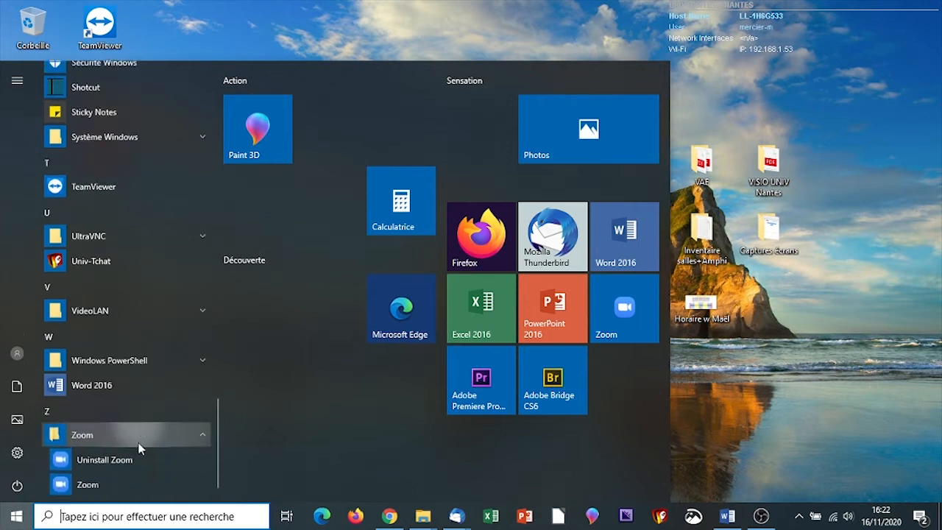
pyautogui.click(107, 454)
pyautogui.moveTo(106, 453); pyautogui.dragTo(63, 455)
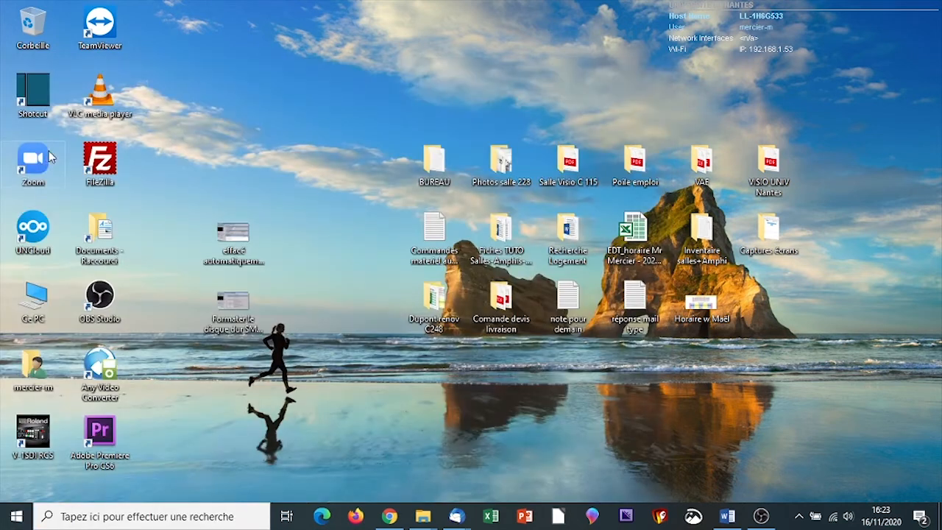
# Step: Launch Zoom from its desktop shortcut and maximize its window
pyautogui.doubleClick(34, 157)
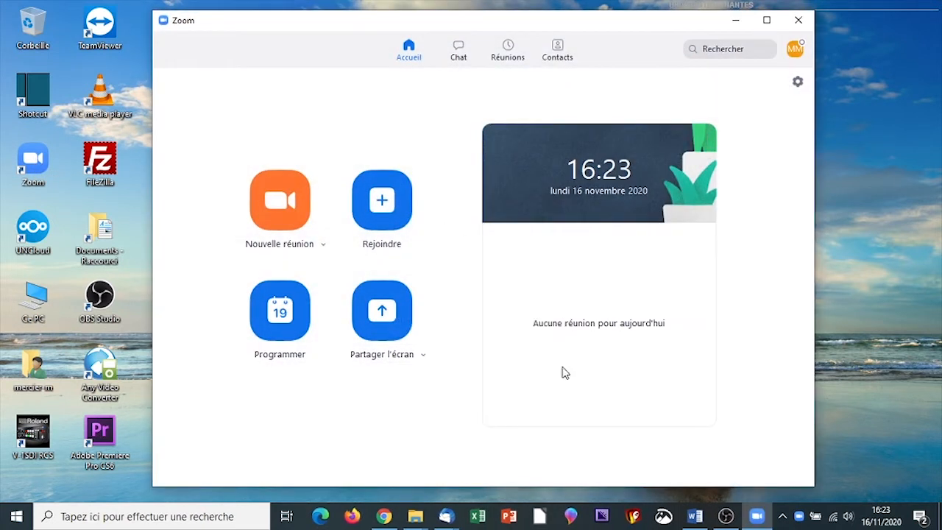
pyautogui.click(767, 21)
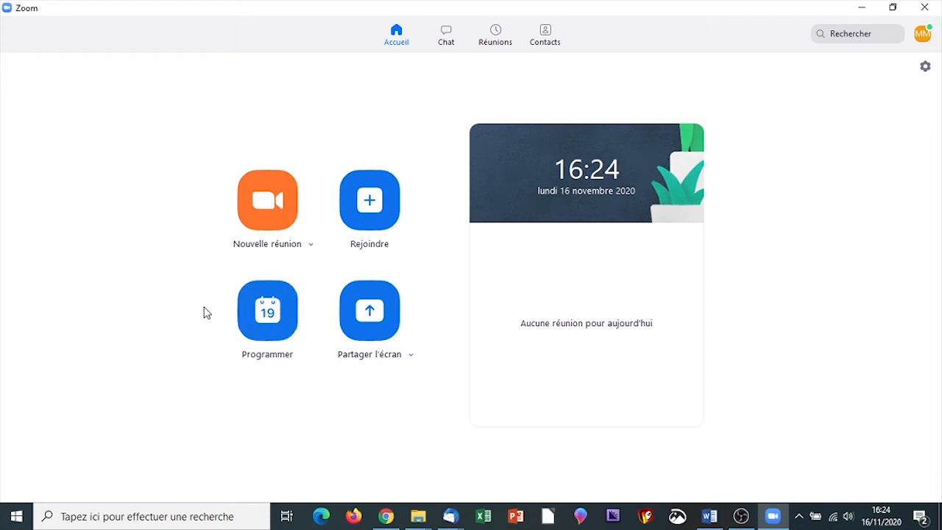
# Step: Start scheduling a new meeting and set its subject to "Réunion de département"
pyautogui.click(265, 313)
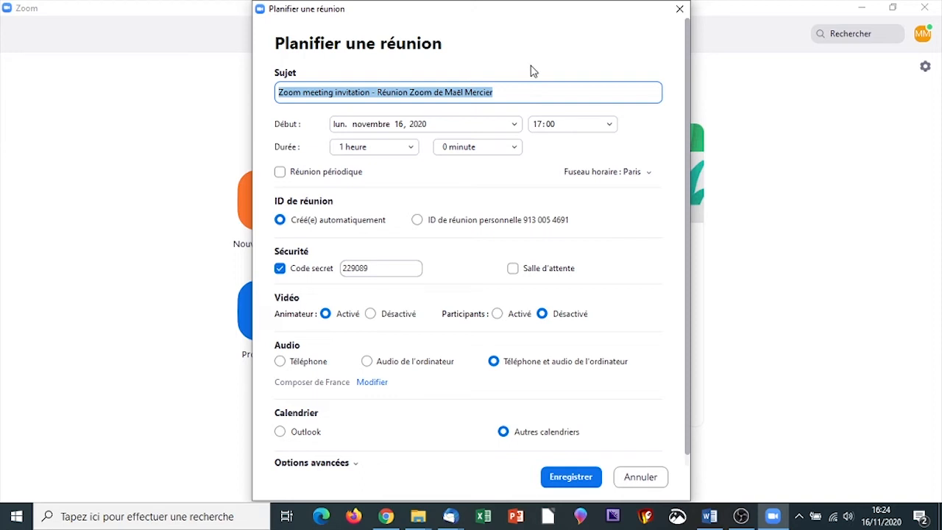
pyautogui.press('BackSpace')
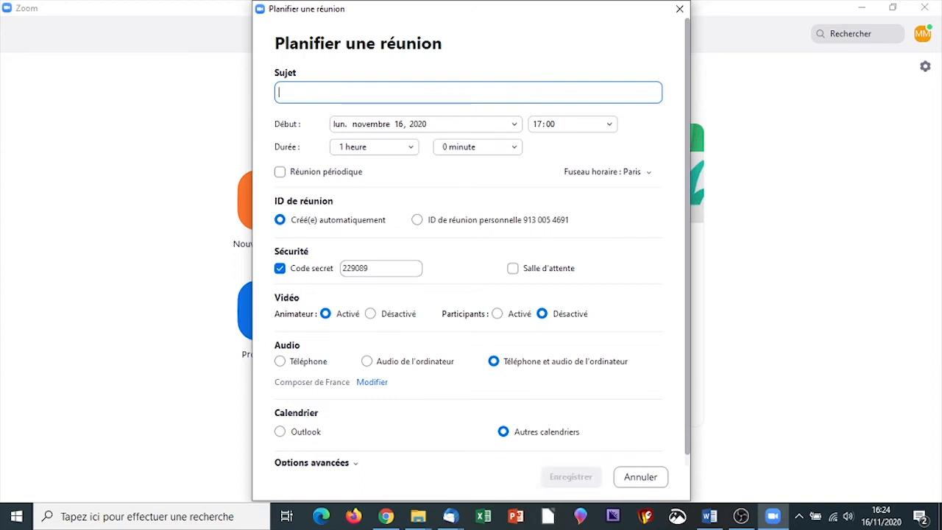
pyautogui.write('Réunion de')
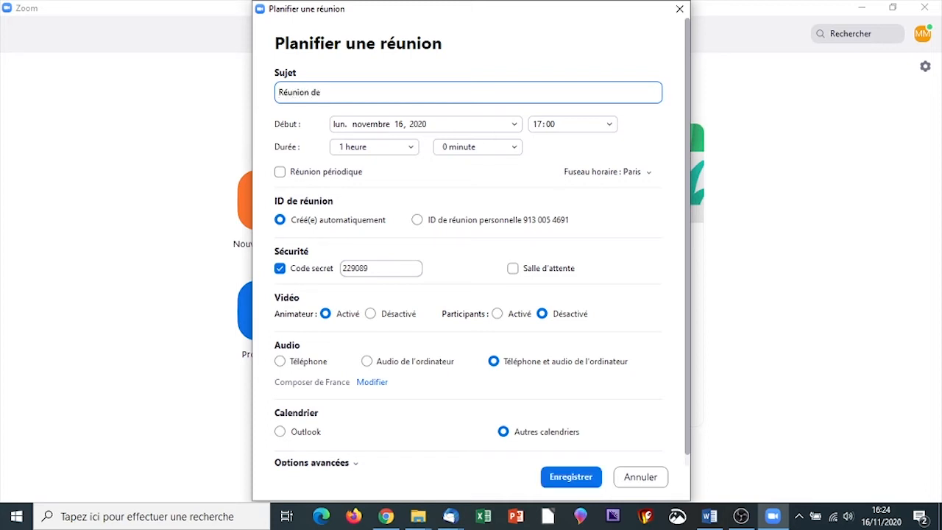
pyautogui.write(' département')
# Step: Set the meeting's start to Thursday 19 November 2020 at 16:00
pyautogui.click(516, 125)
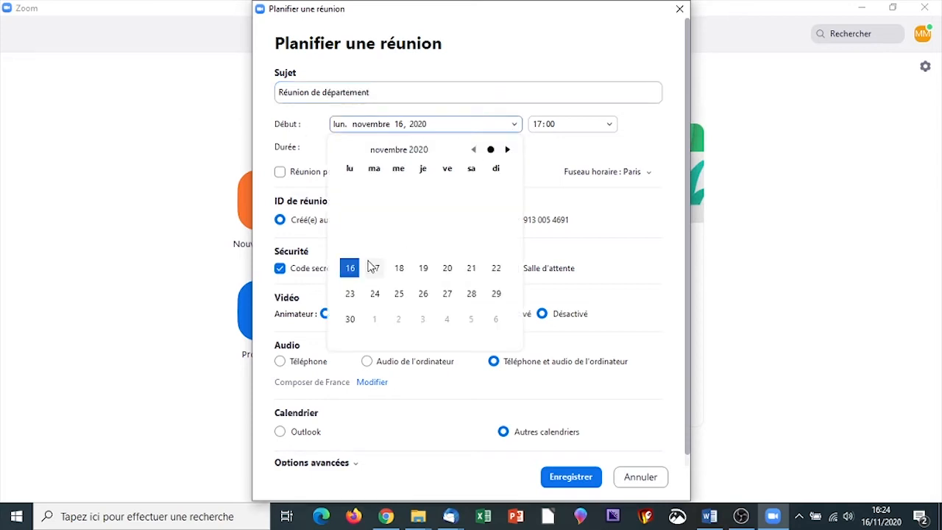
pyautogui.click(424, 269)
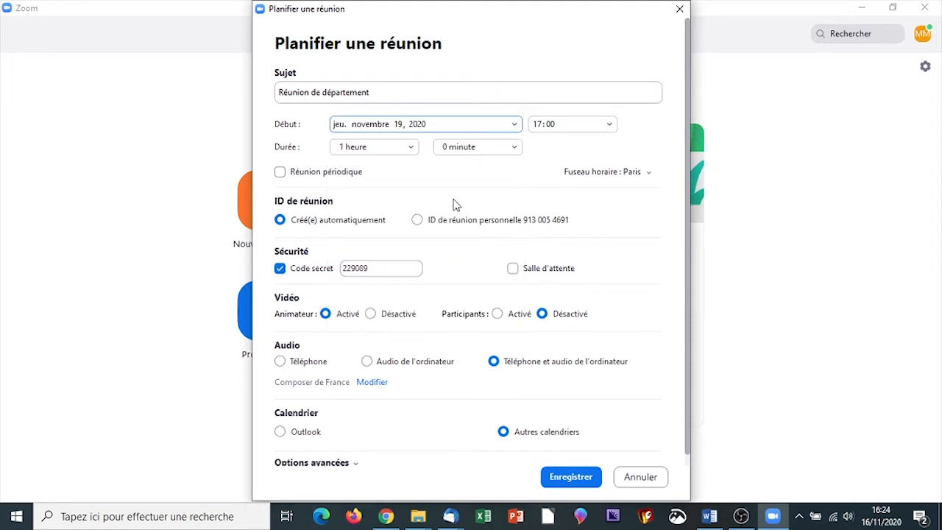
pyautogui.click(611, 125)
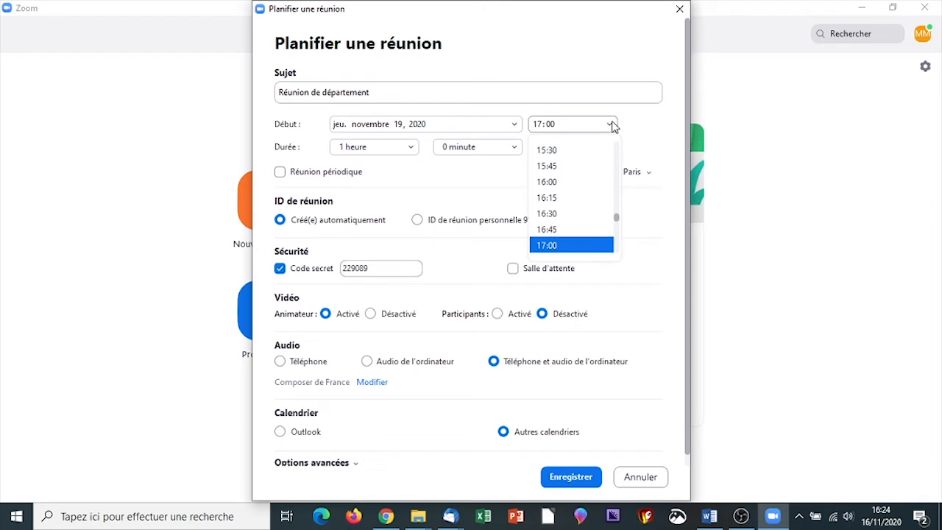
pyautogui.click(550, 184)
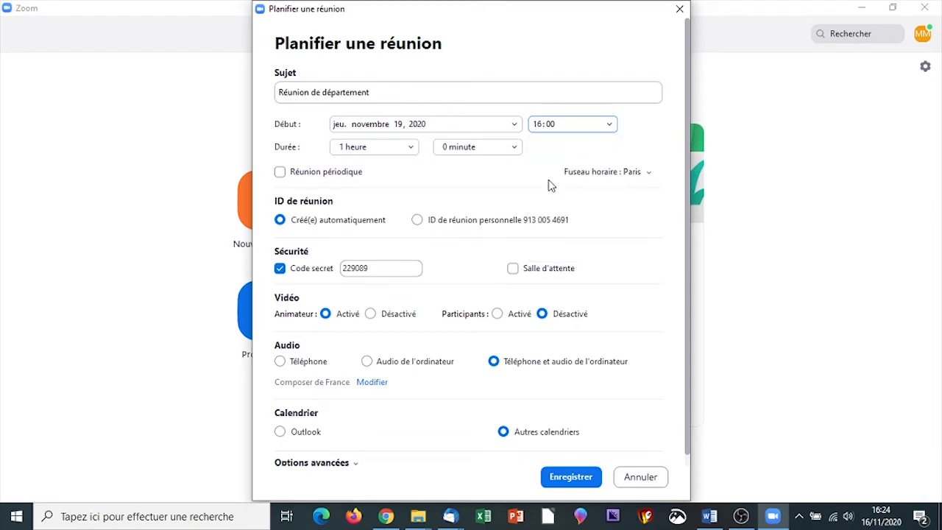
# Step: Look through the available hour options for the meeting's duration without choosing another one
pyautogui.click(411, 147)
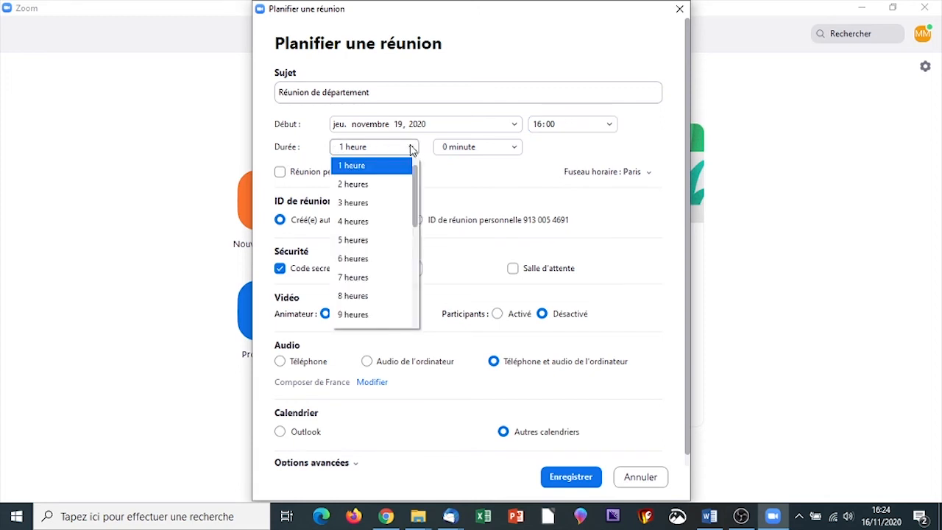
pyautogui.scroll(-5, 402, 238)
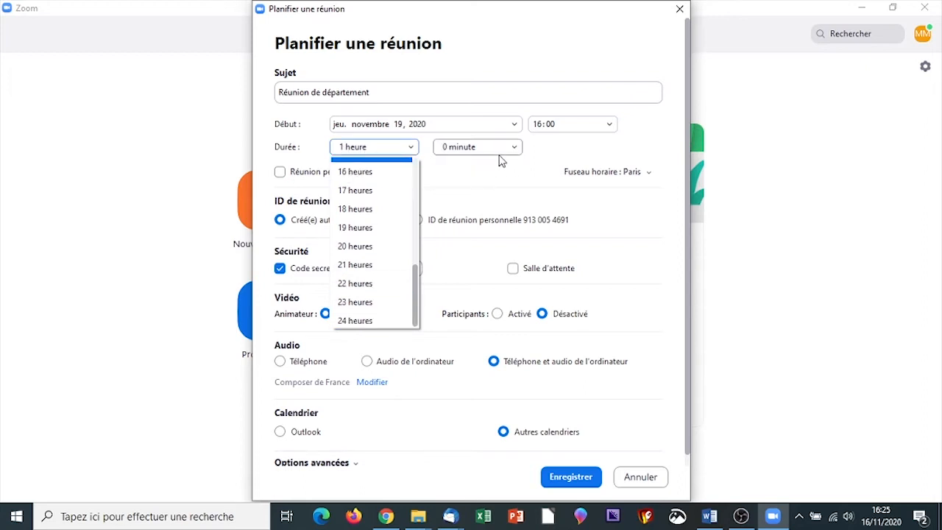
pyautogui.click(569, 145)
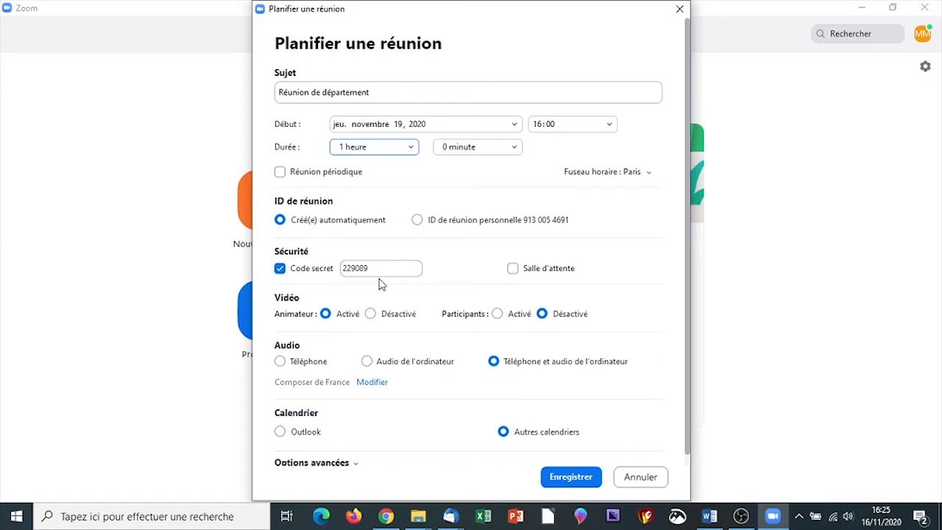
# Step: Expand the meeting's advanced options, review all the settings and save the scheduled meeting
pyautogui.scroll(-1, 335, 326)
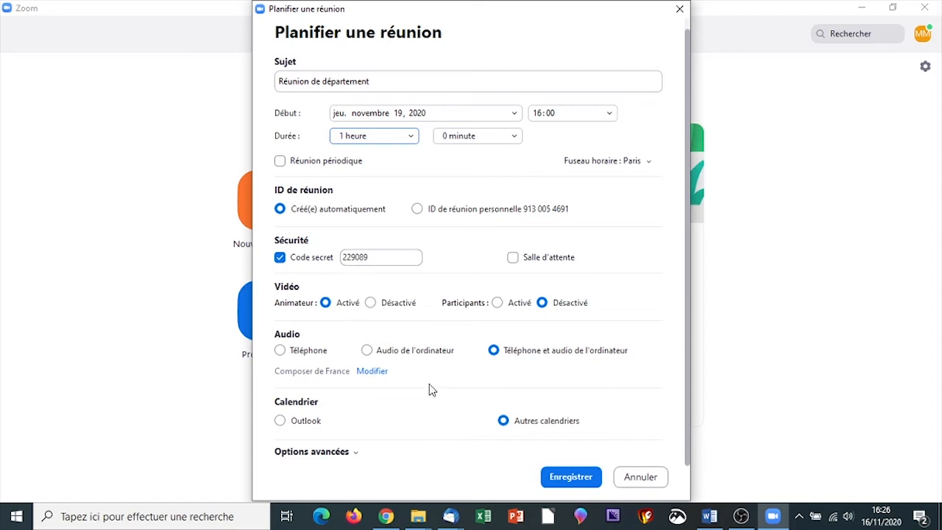
pyautogui.click(359, 455)
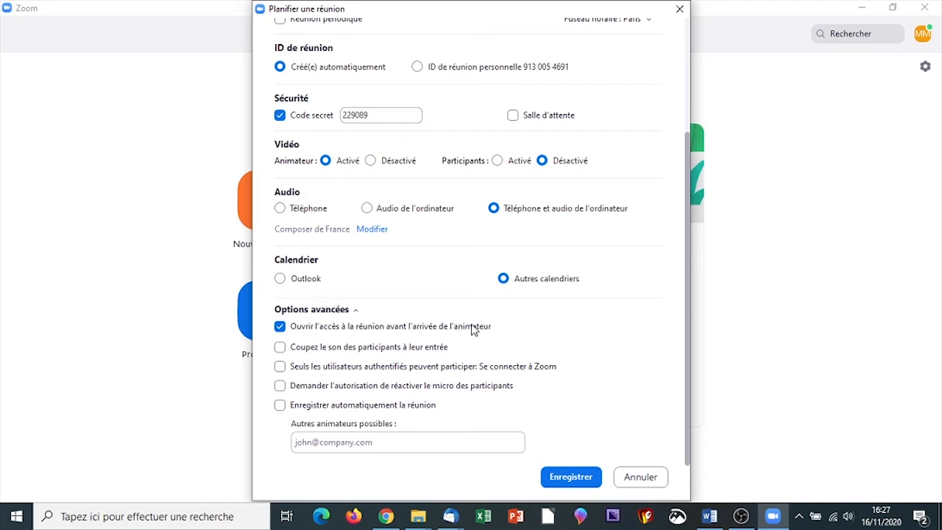
pyautogui.scroll(3, 442, 274)
pyautogui.scroll(-3, 436, 287)
pyautogui.scroll(3, 444, 252)
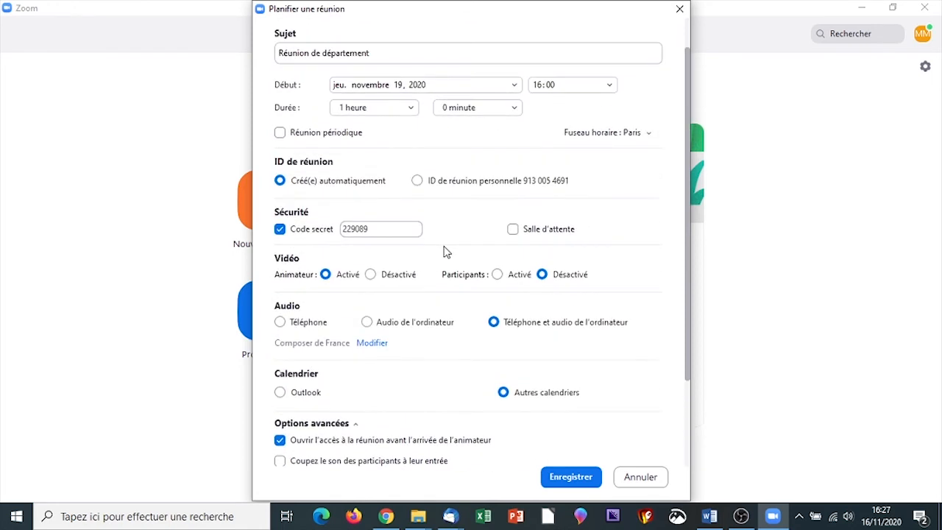
pyautogui.scroll(-3, 444, 252)
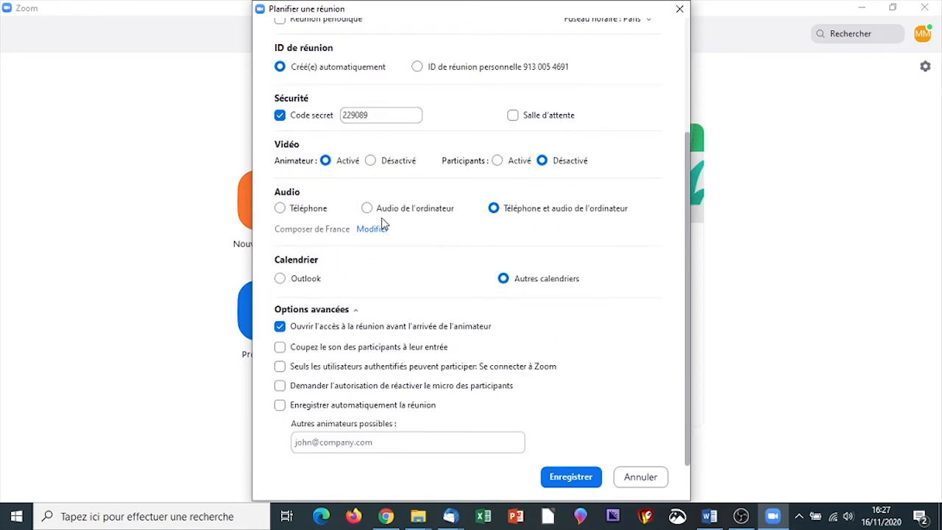
pyautogui.click(567, 478)
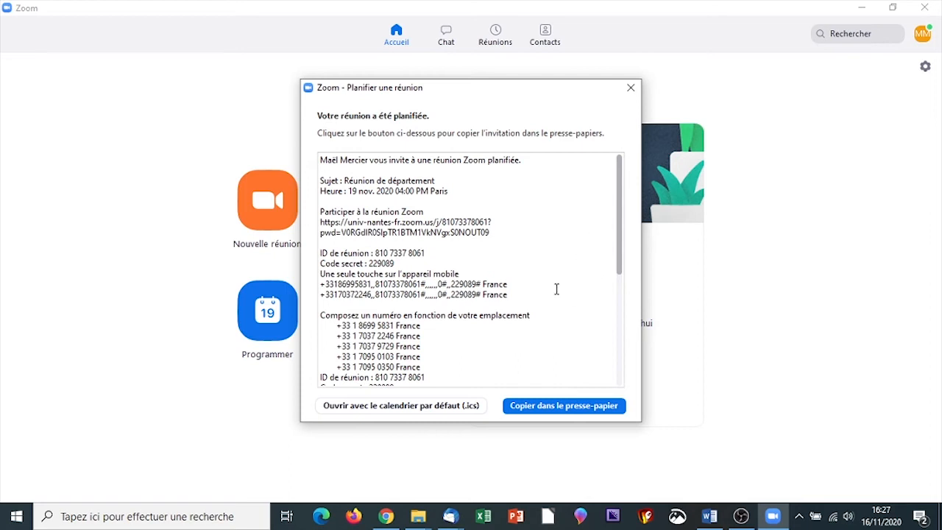
# Step: Read through the generated meeting invitation and copy it to the clipboard
pyautogui.scroll(-7, 515, 228)
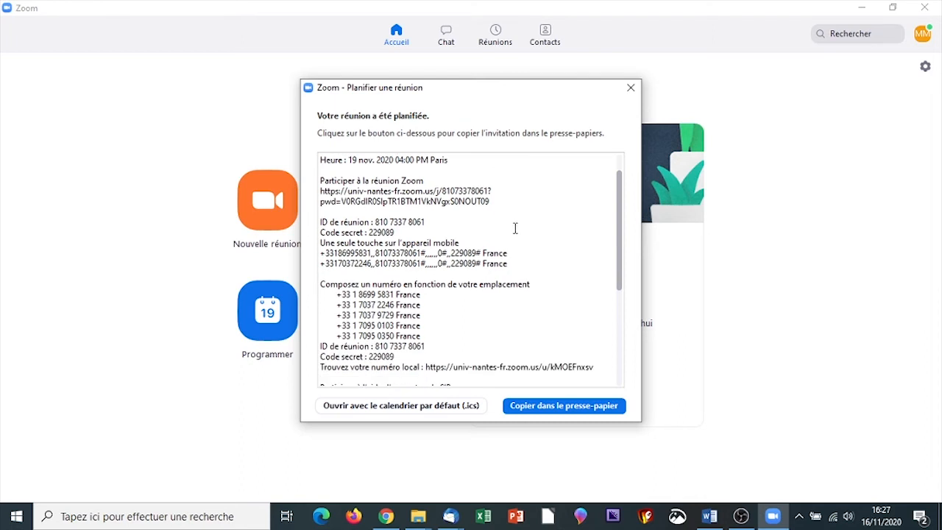
pyautogui.scroll(7, 515, 239)
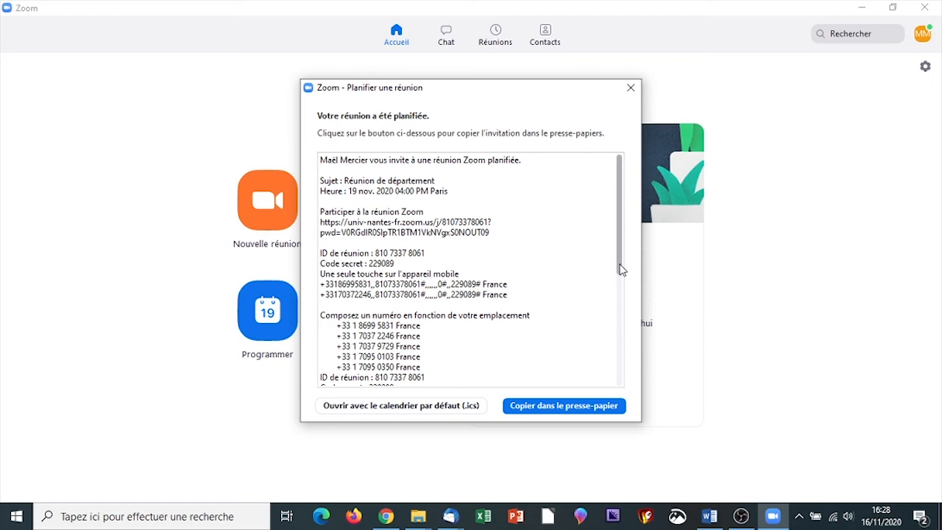
pyautogui.scroll(-5, 621, 273)
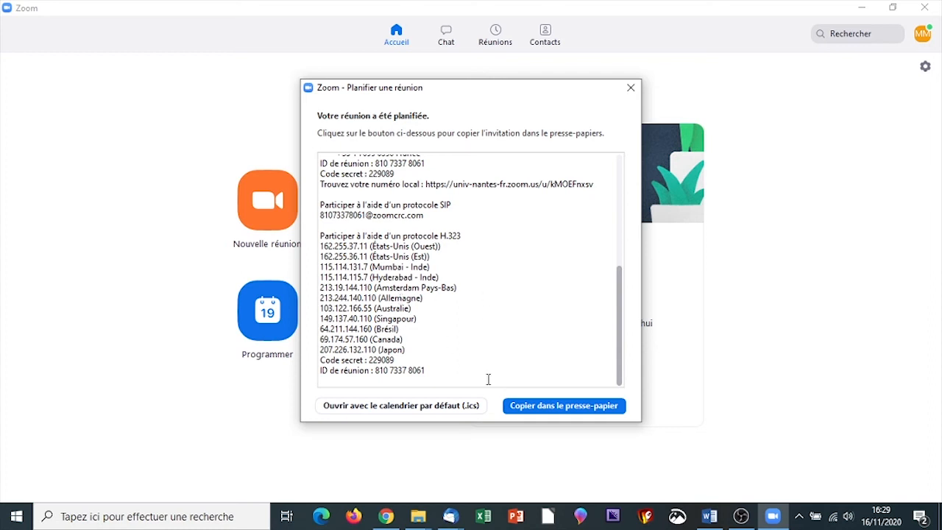
pyautogui.click(544, 406)
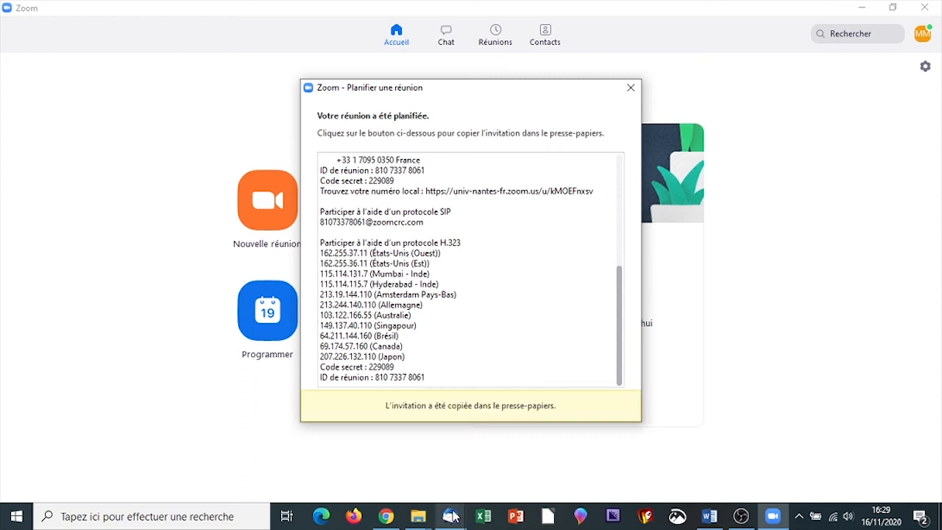
# Step: Switch to Thunderbird, start a new email and paste the Zoom invitation into the message body above the signature
pyautogui.moveTo(451, 516)
pyautogui.click(416, 456)
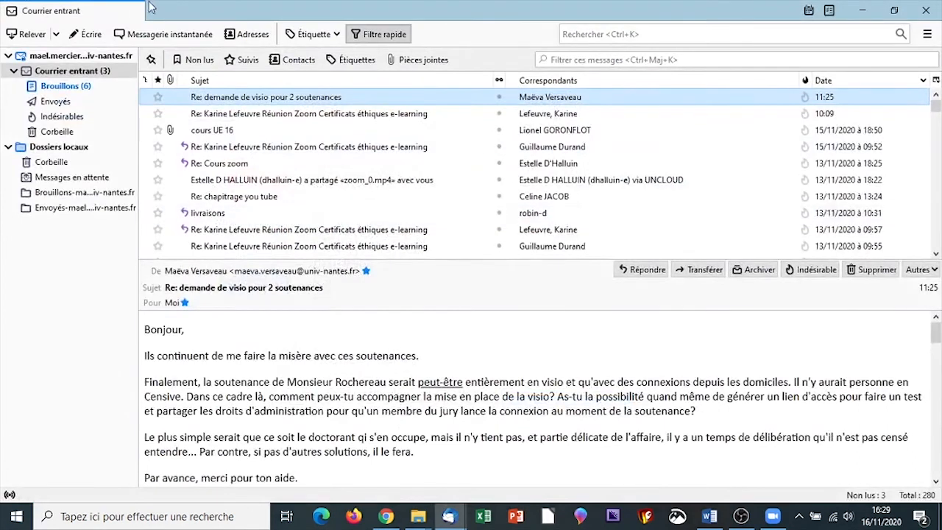
pyautogui.click(88, 34)
pyautogui.moveTo(613, 39); pyautogui.dragTo(551, 23)
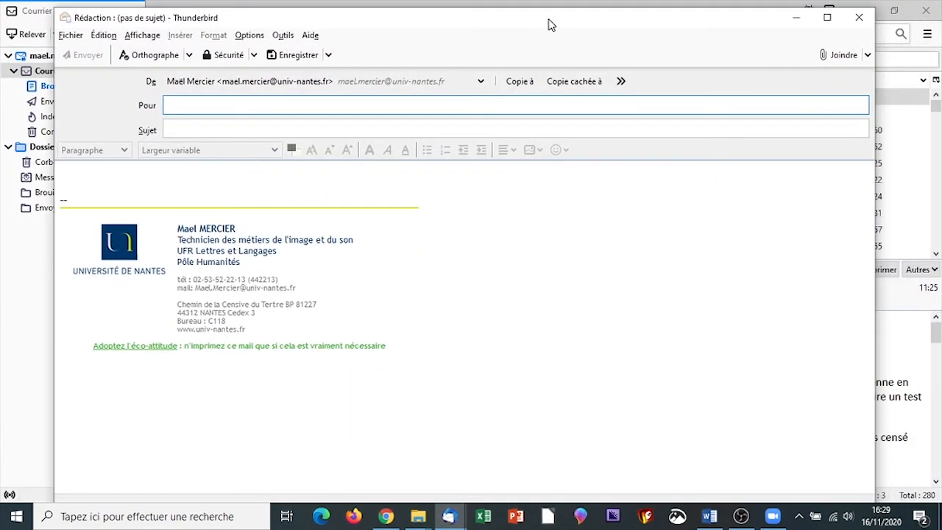
pyautogui.click(99, 171)
pyautogui.hotkey('ctrl', 'v')
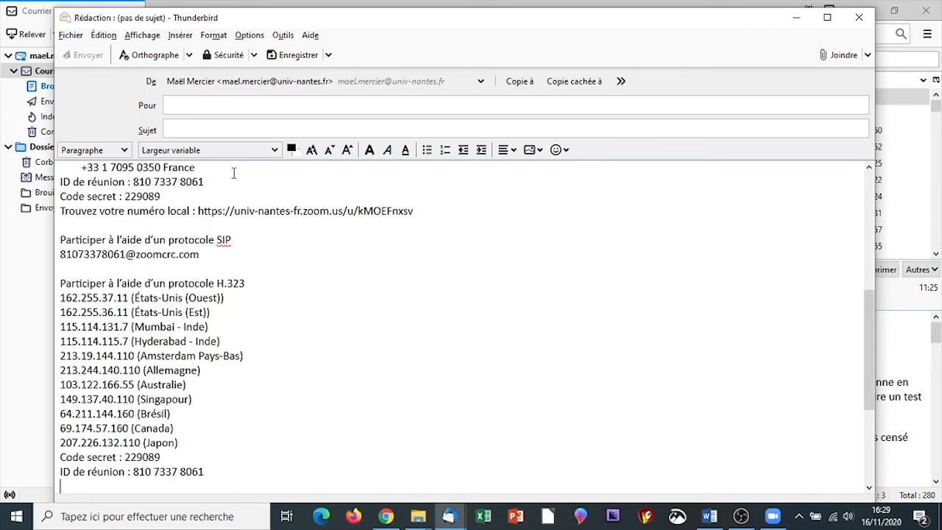
pyautogui.click(187, 105)
# Step: Return to Zoom, close the scheduling confirmation and show the full invitation of the scheduled "Réunion de département"
pyautogui.click(773, 516)
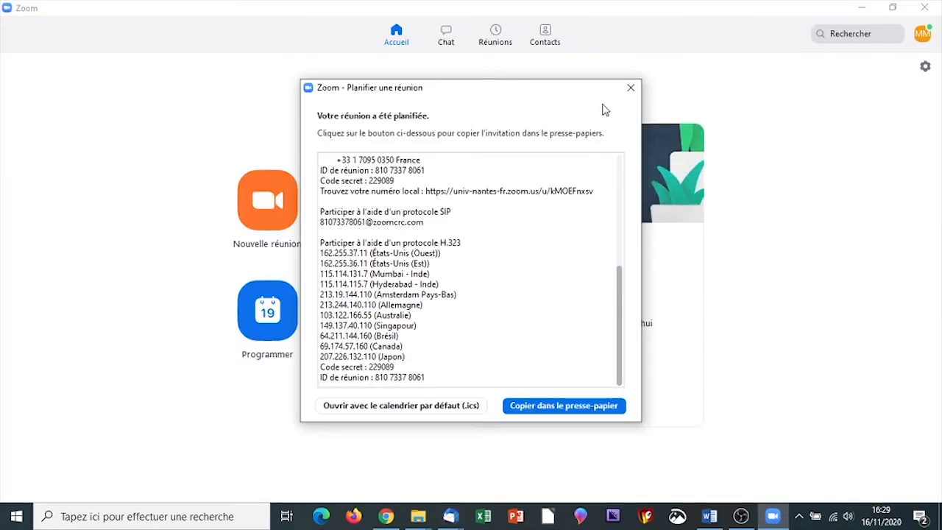
pyautogui.click(631, 88)
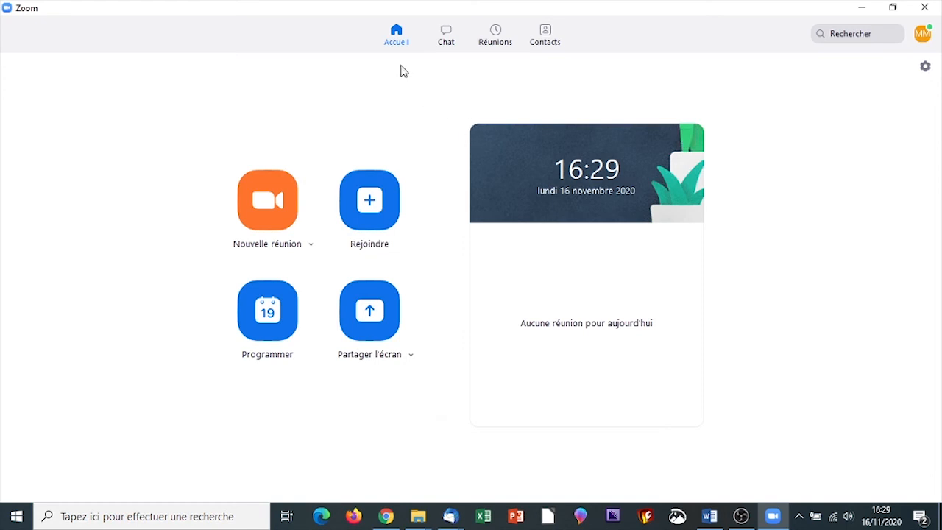
pyautogui.click(493, 41)
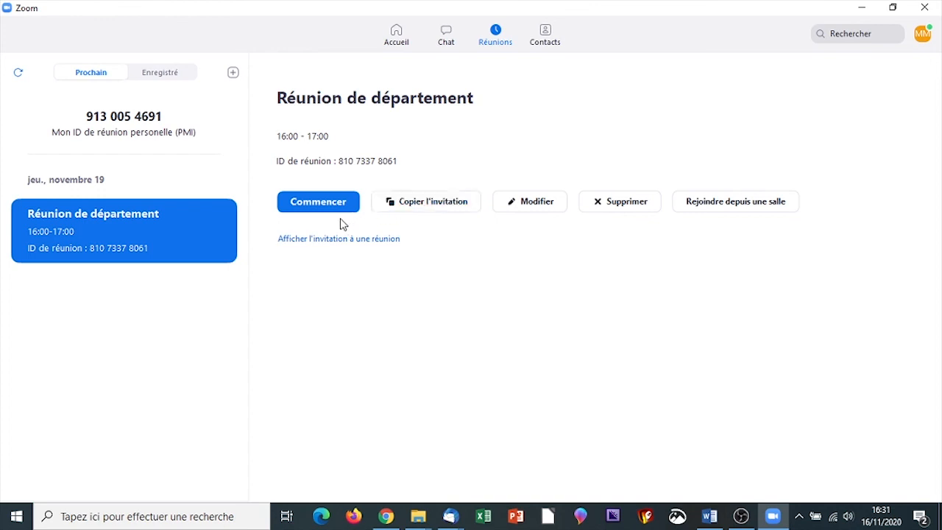
pyautogui.click(310, 240)
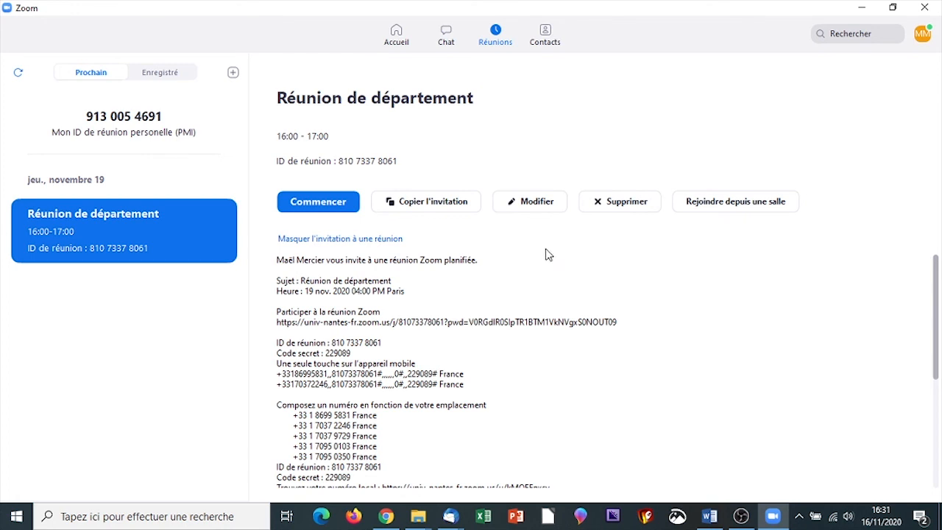
# Step: Look at the department meeting's edit form and at a new scheduling form, closing each without saving
pyautogui.click(528, 204)
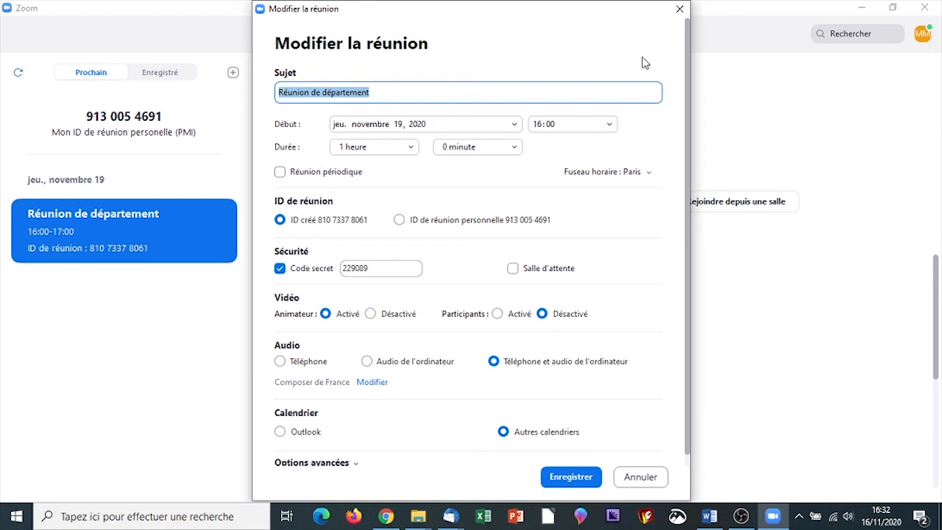
pyautogui.click(680, 11)
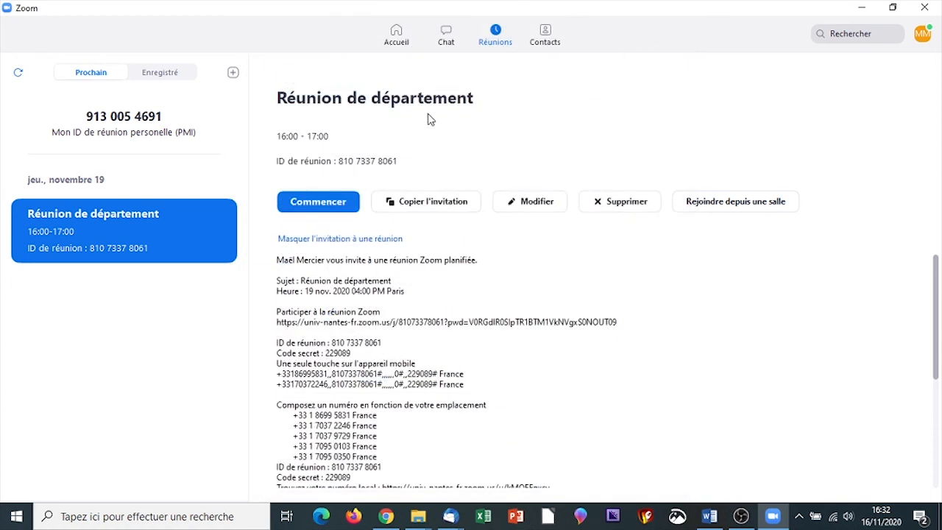
pyautogui.click(399, 41)
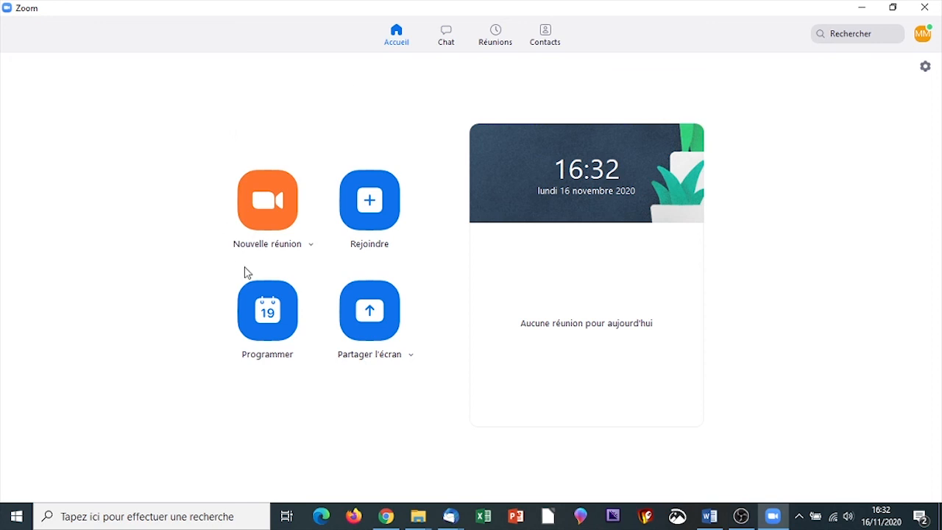
pyautogui.click(256, 303)
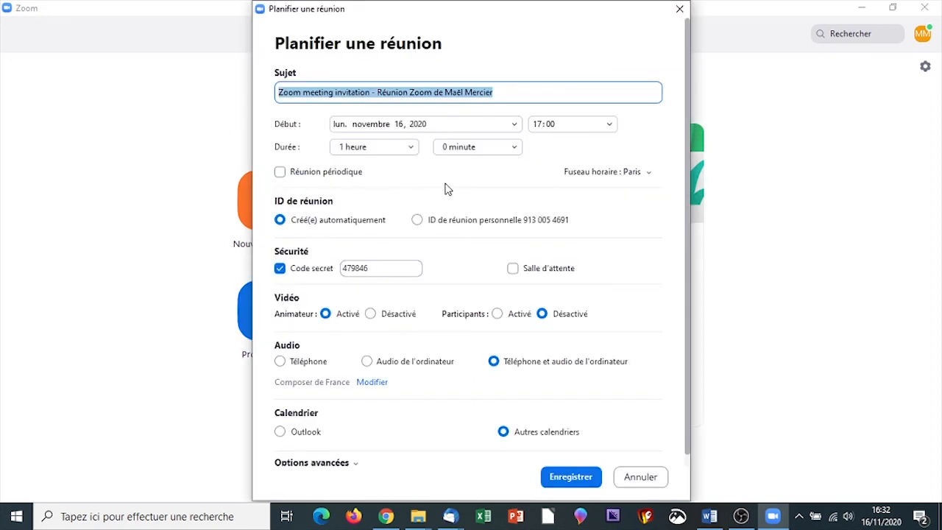
pyautogui.click(679, 10)
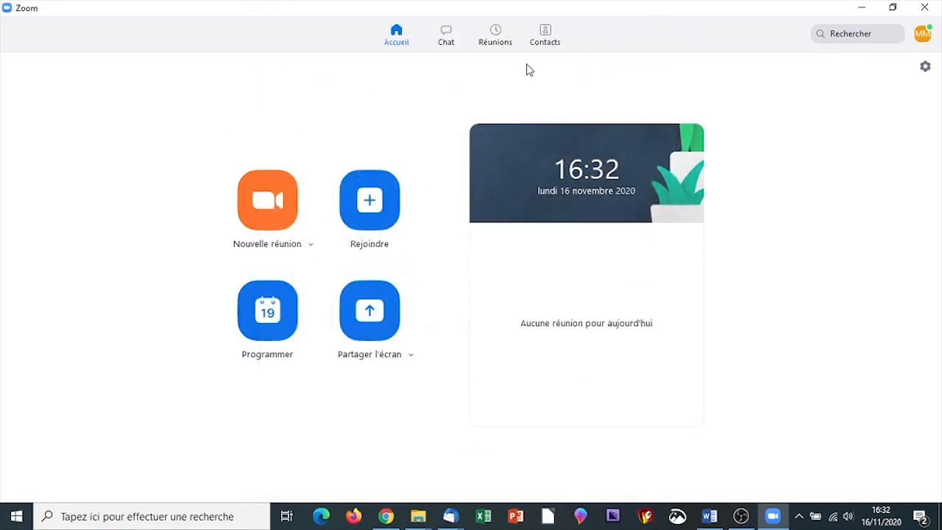
# Step: Go back to the scheduled meetings and read through the department meeting's invitation text
pyautogui.click(489, 37)
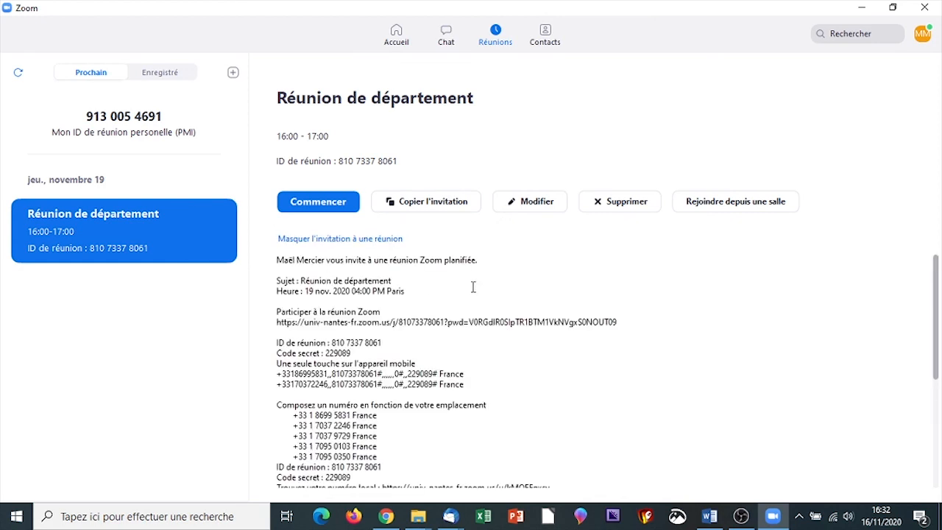
pyautogui.scroll(-1, 474, 287)
pyautogui.scroll(-4, 340, 399)
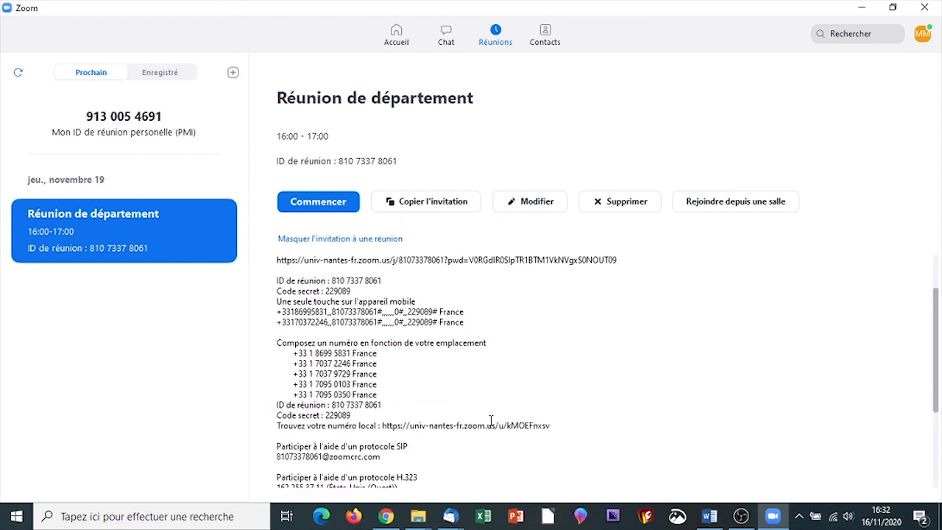